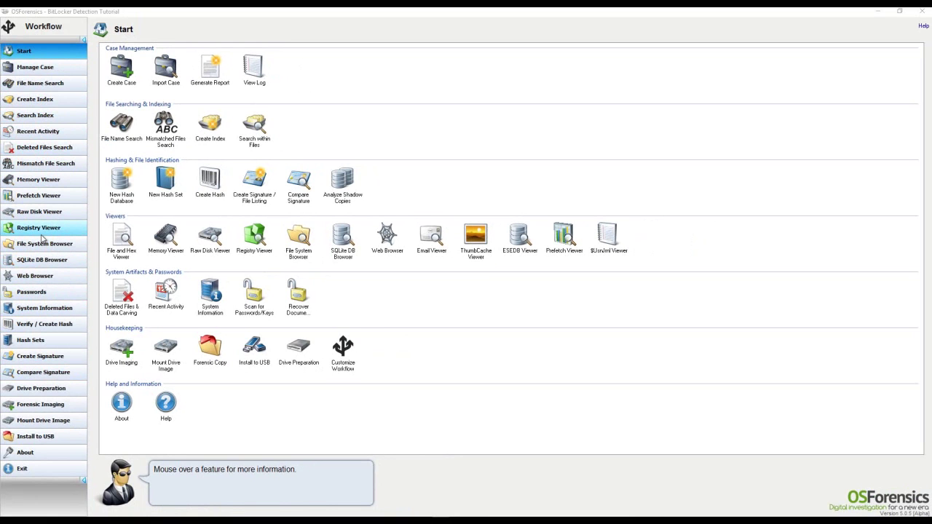
Run the BitLocker Detection command list from System Information as a live acquisition of the current machine
right_click(42, 232)
left_click(55, 243)
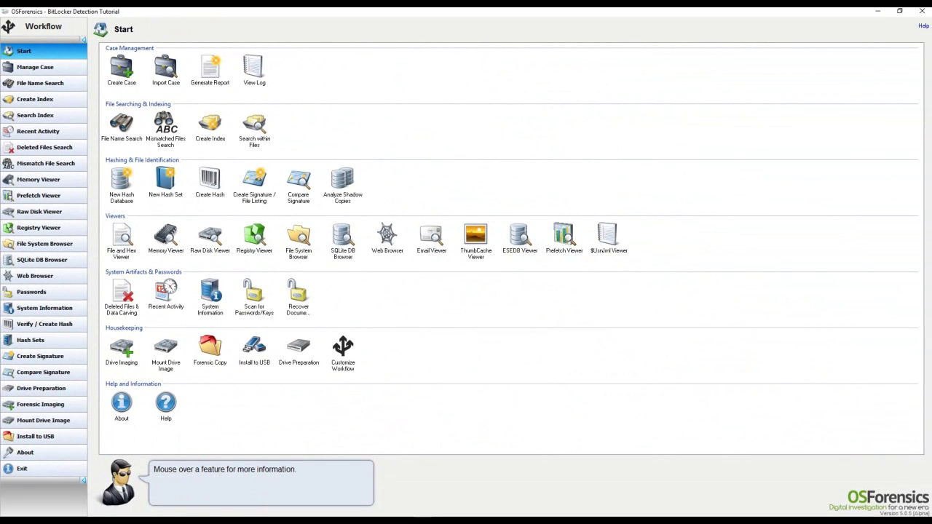
left_click(45, 308)
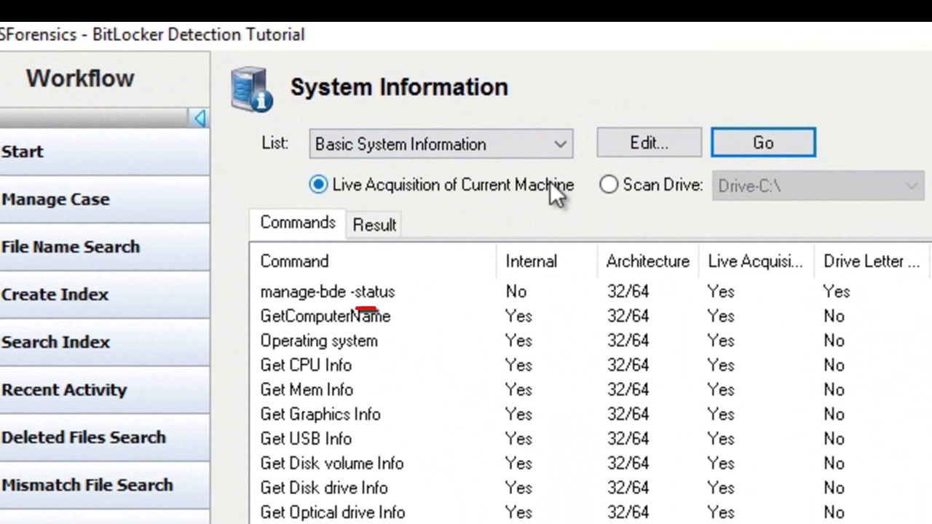
left_click(556, 145)
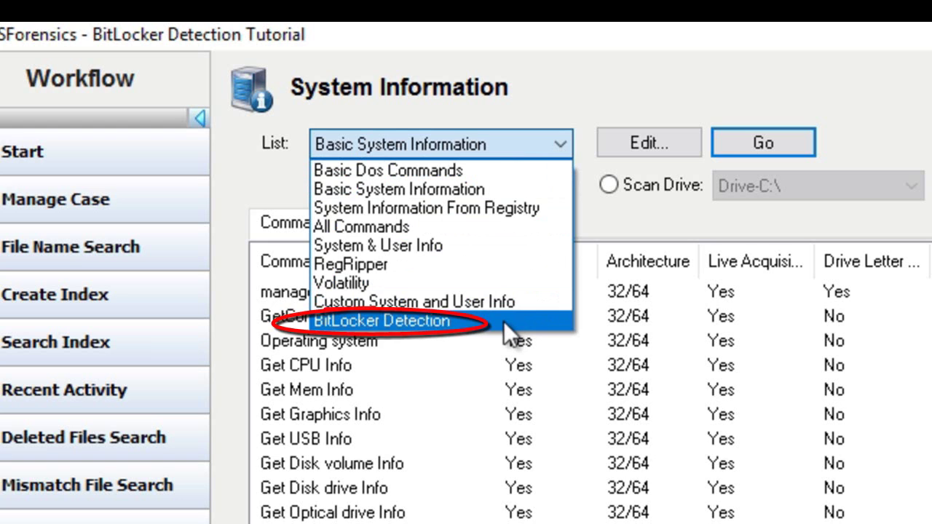
left_click(503, 320)
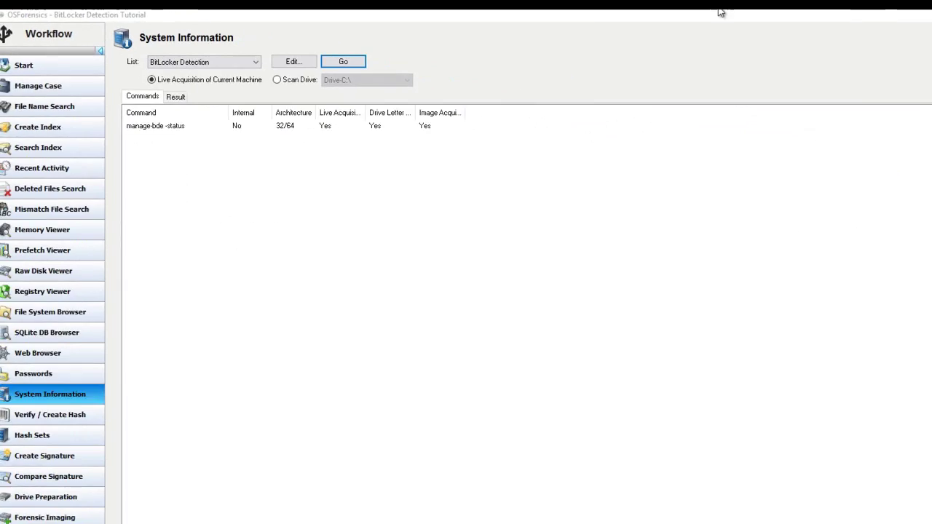
left_click(275, 49)
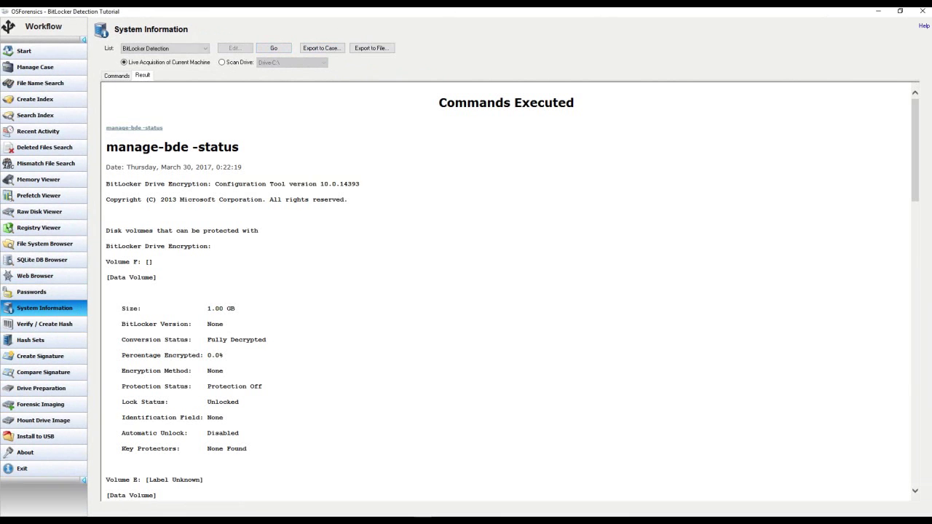
Read through the manage-bde -status report, examining the encryption and lock details of each listed volume
scroll(334, 344, "down", 2)
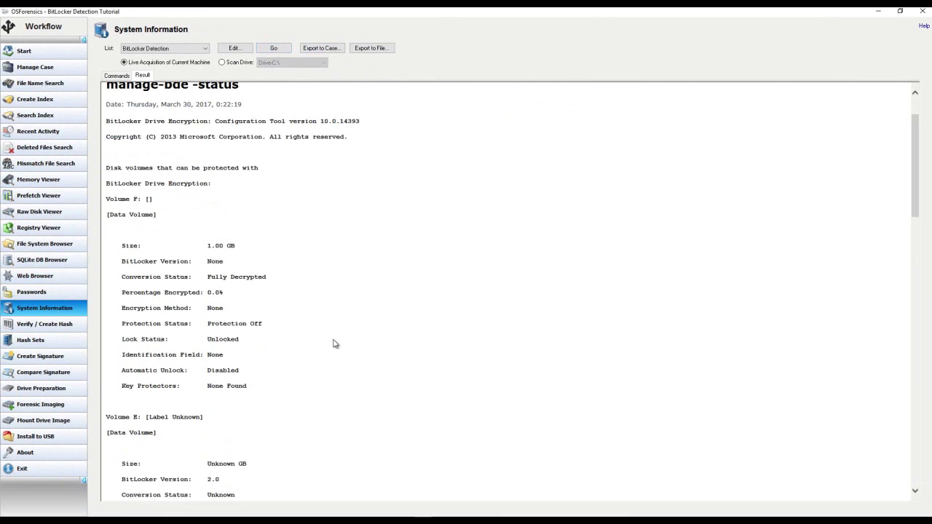
scroll(333, 344, "down", 2)
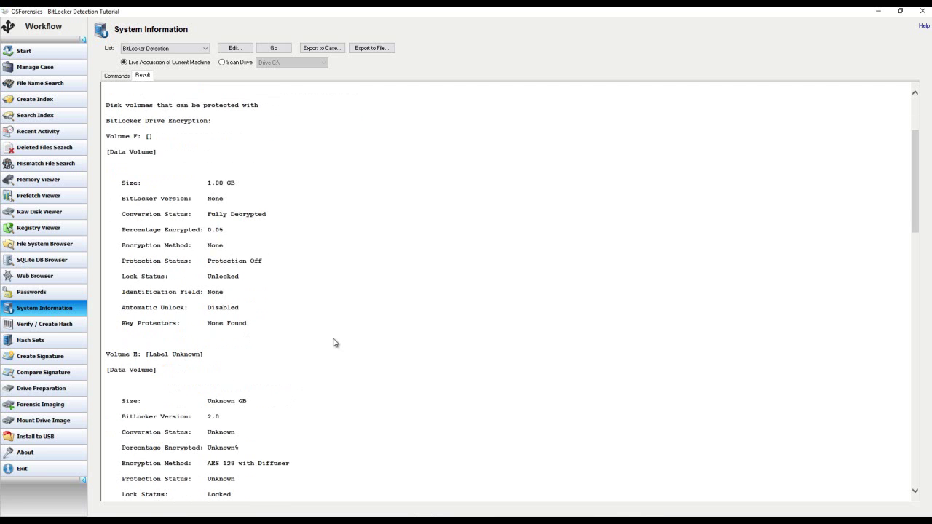
scroll(334, 343, "down", 10)
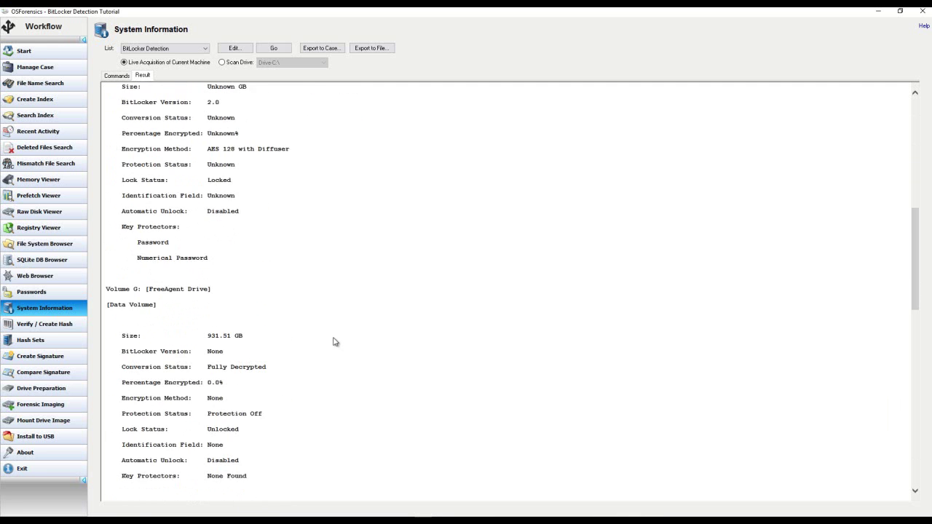
scroll(334, 342, "down", 4)
scroll(334, 341, "down", 12)
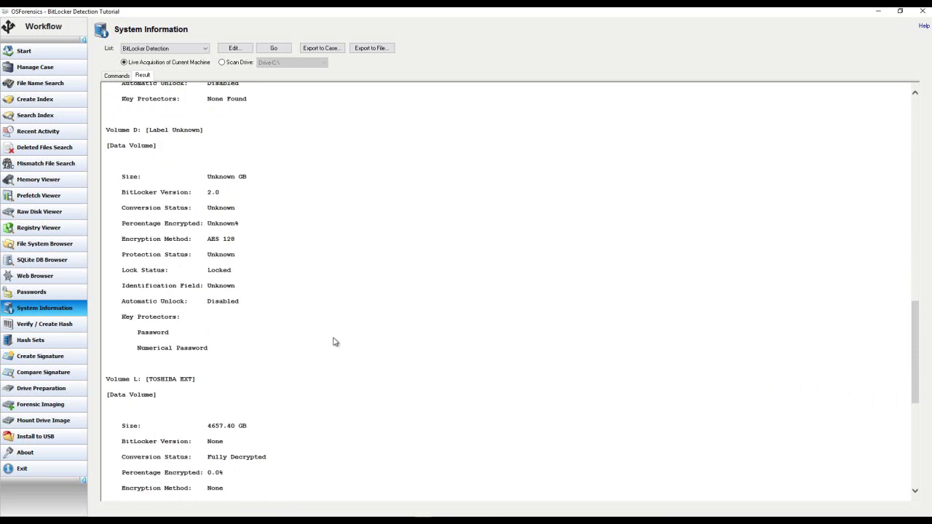
scroll(333, 338, "up", 6)
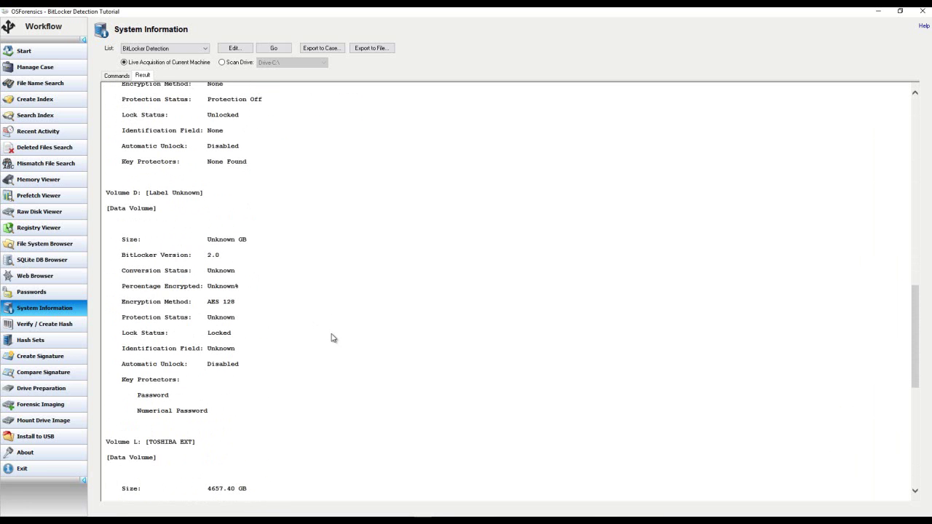
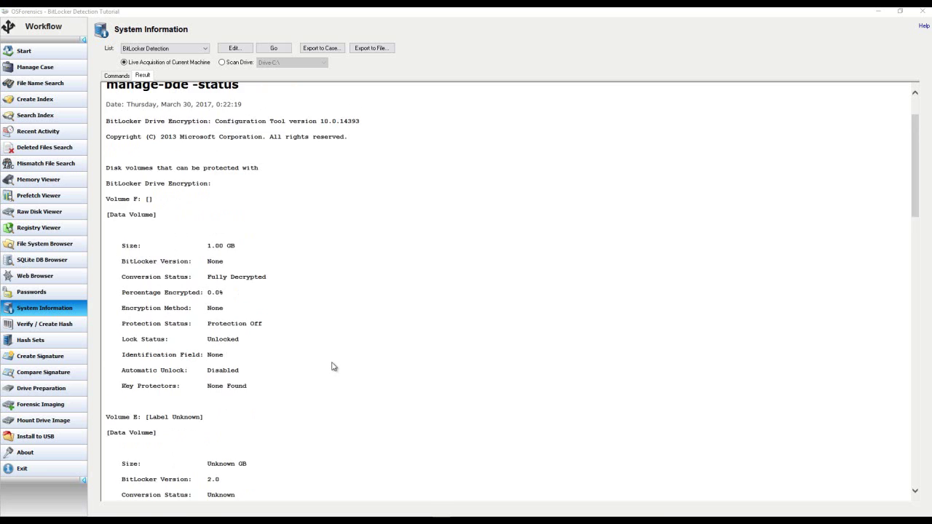
scroll(332, 367, "up", 1)
scroll(332, 367, "down", 2)
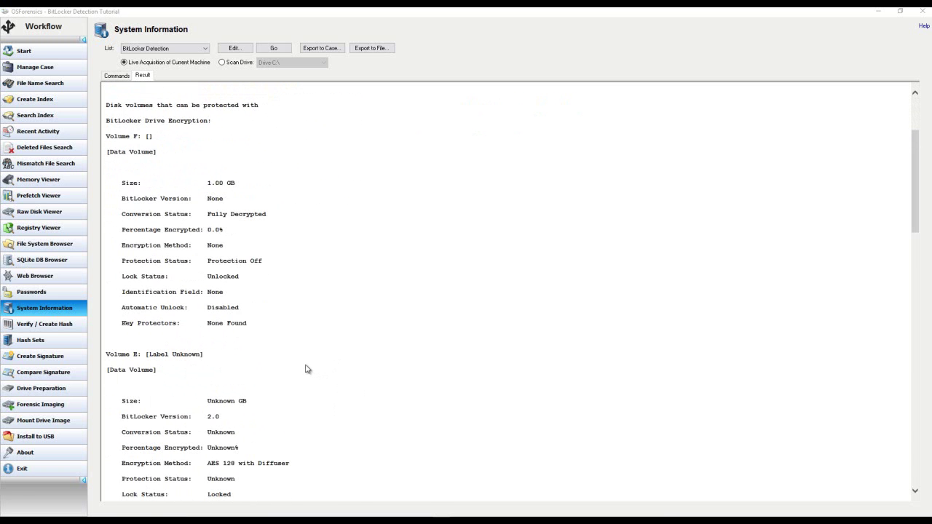
scroll(306, 371, "down", 1)
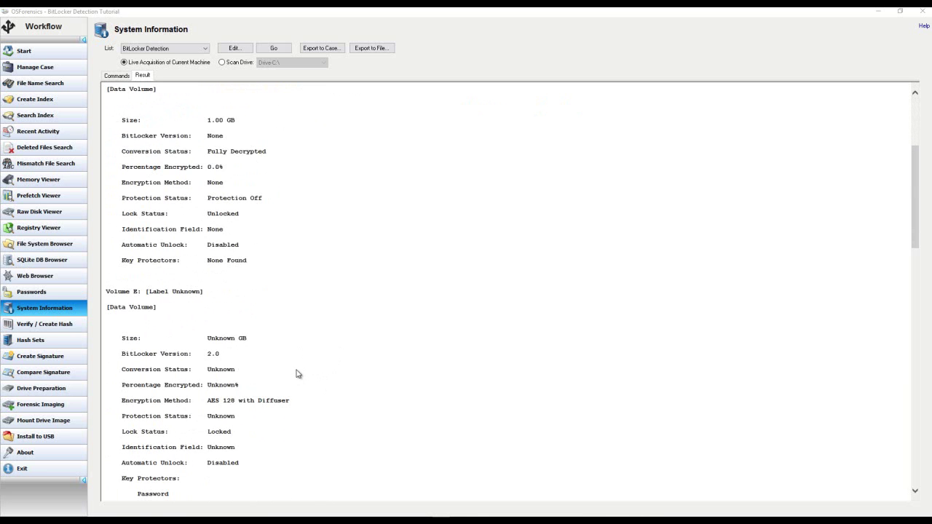
scroll(294, 373, "down", 3)
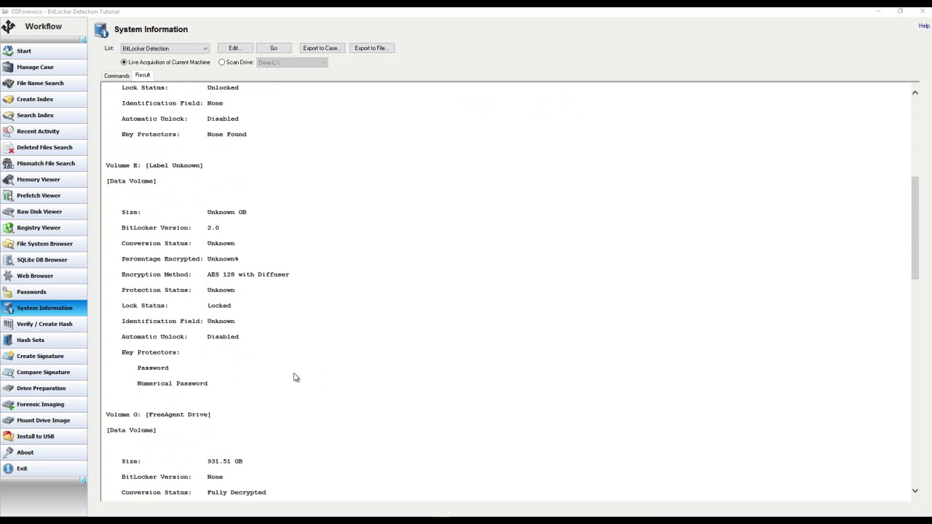
scroll(291, 372, "down", 5)
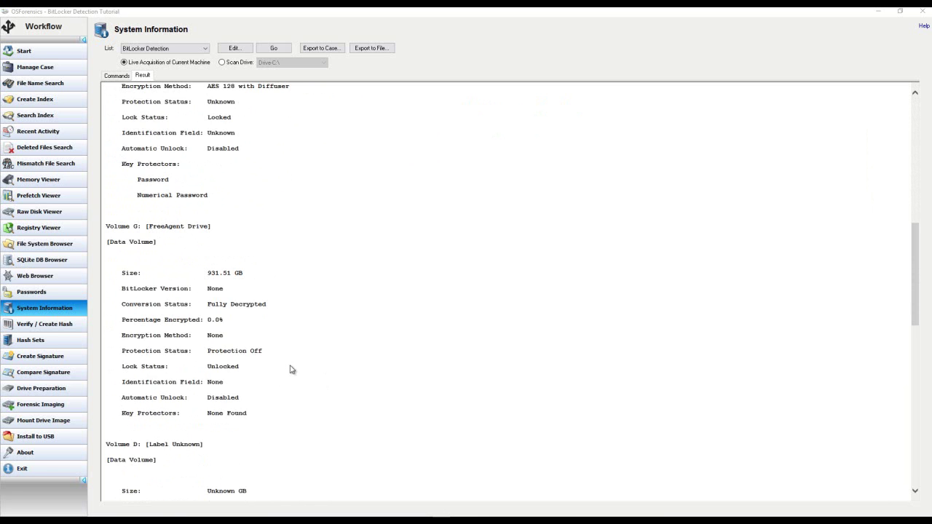
scroll(289, 371, "down", 2)
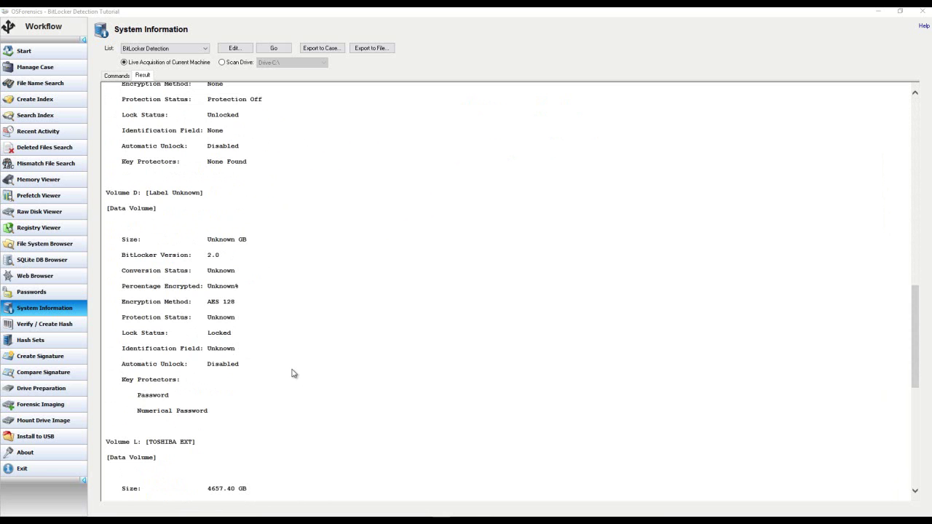
scroll(292, 373, "down", 3)
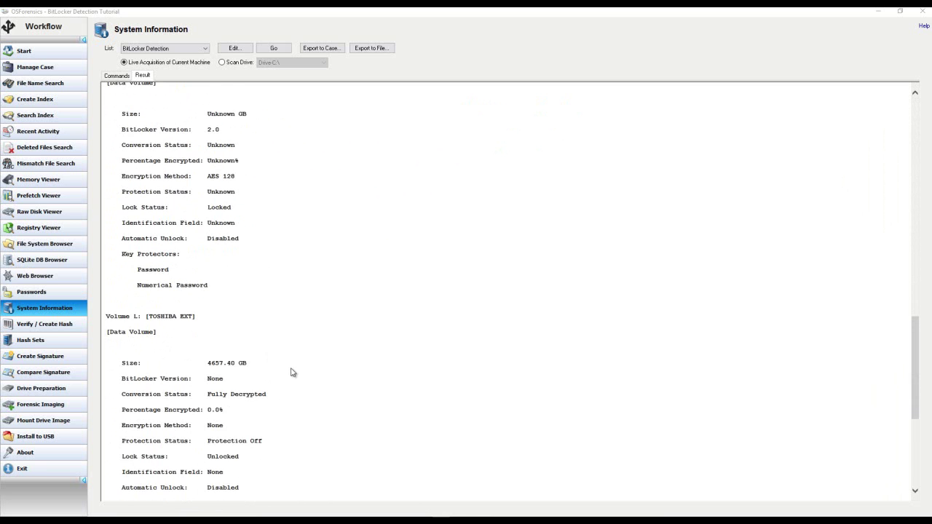
scroll(291, 373, "down", 2)
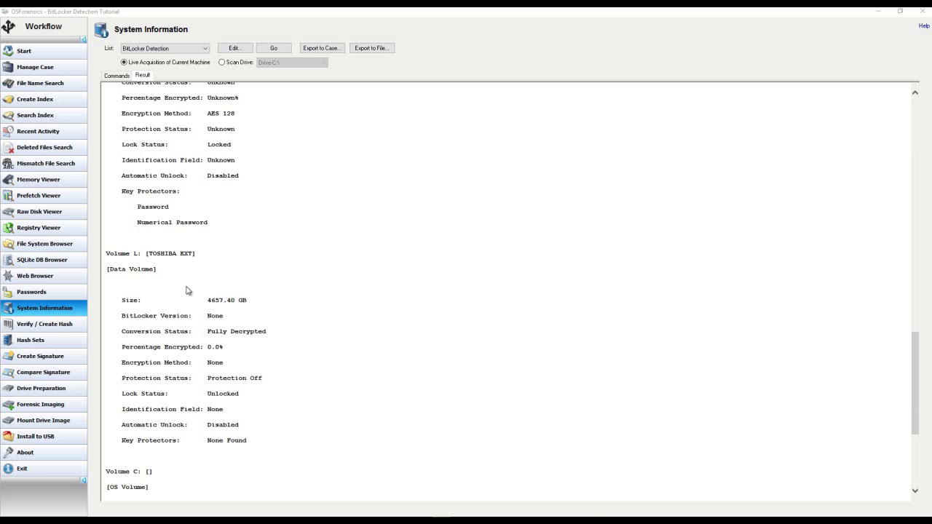
Return to the start of the report and examine Volume F's BitLocker version and percentage encrypted
scroll(759, 463, "up", 3)
scroll(759, 464, "up", 8)
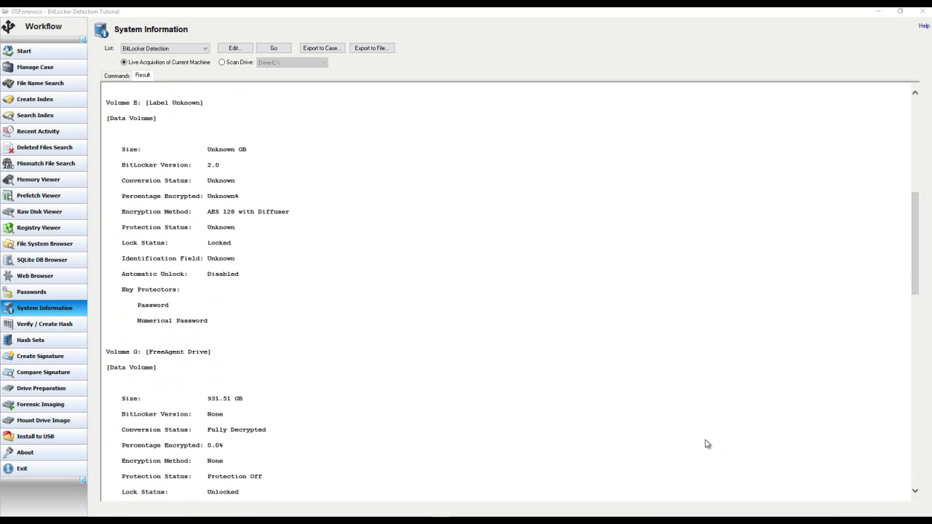
scroll(703, 443, "up", 2)
scroll(703, 443, "up", 6)
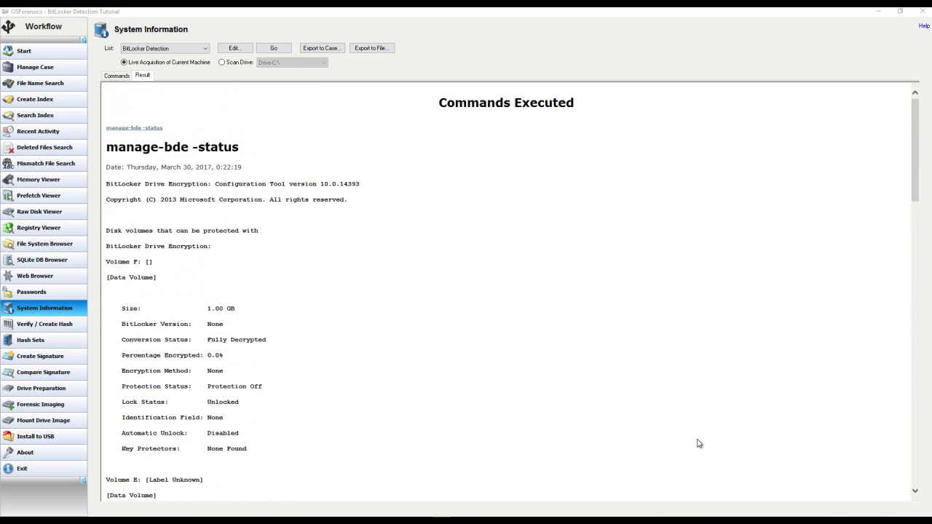
scroll(695, 443, "down", 1)
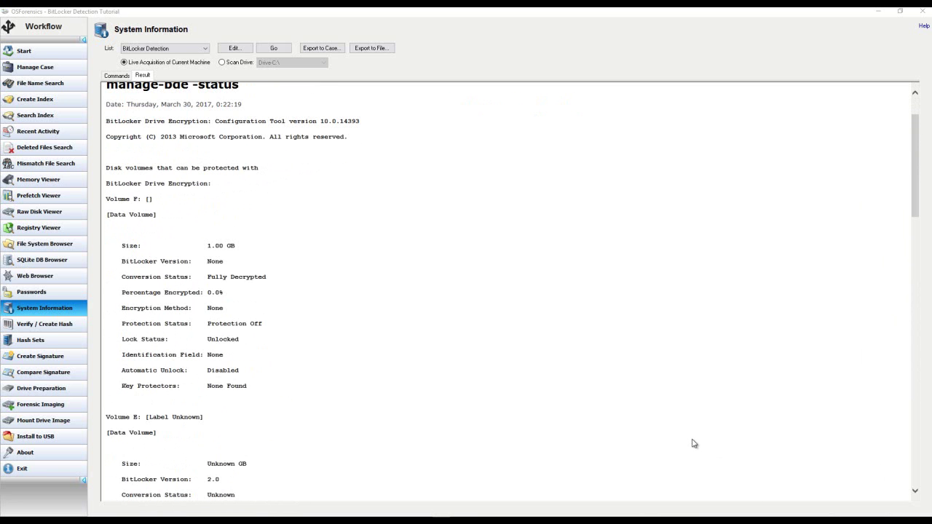
scroll(692, 443, "up", 2)
scroll(693, 443, "down", 4)
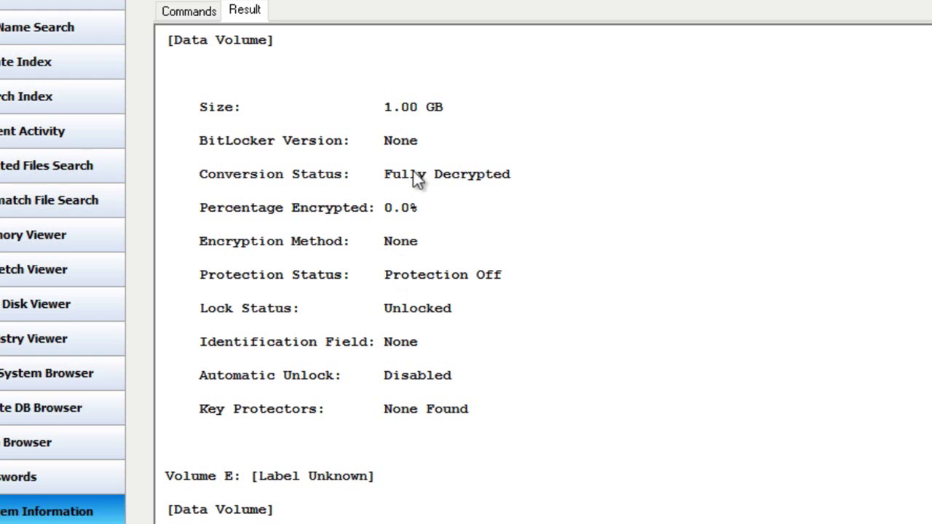
left_click_drag(199, 140, 383, 146)
left_click(432, 148)
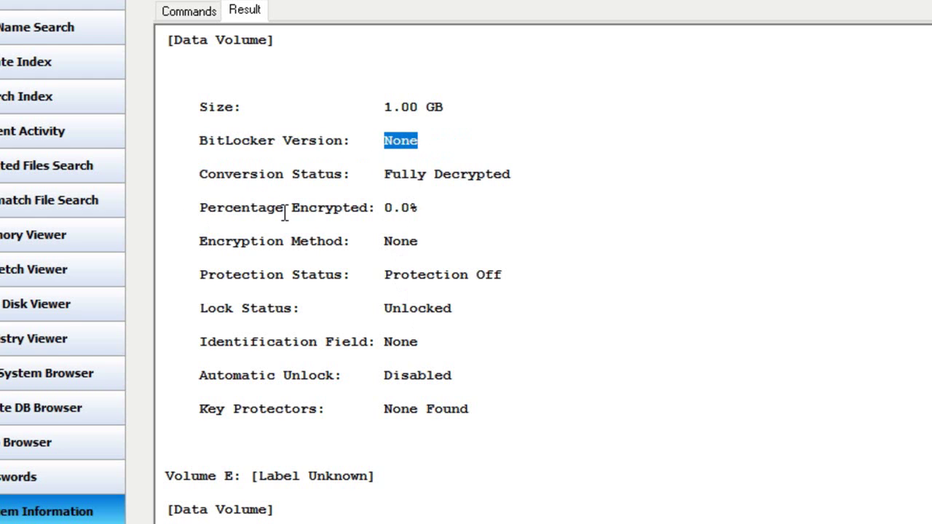
left_click_drag(284, 209, 419, 212)
left_click(395, 209)
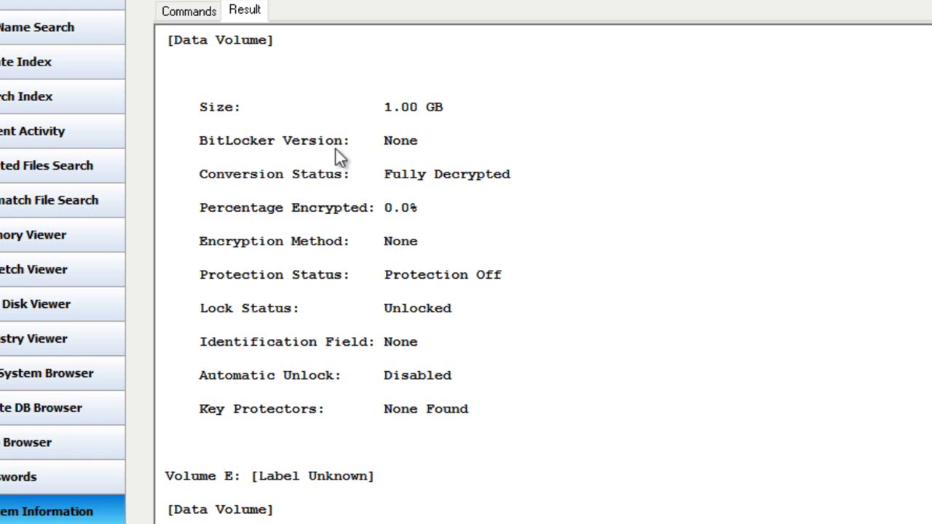
scroll(339, 156, "up", 3)
left_click_drag(167, 146, 281, 150)
left_click(317, 255)
Examine Volume E's BitLocker version, size and lock status in the report
scroll(184, 177, "down", 3)
scroll(327, 222, "down", 3)
scroll(328, 240, "down", 3)
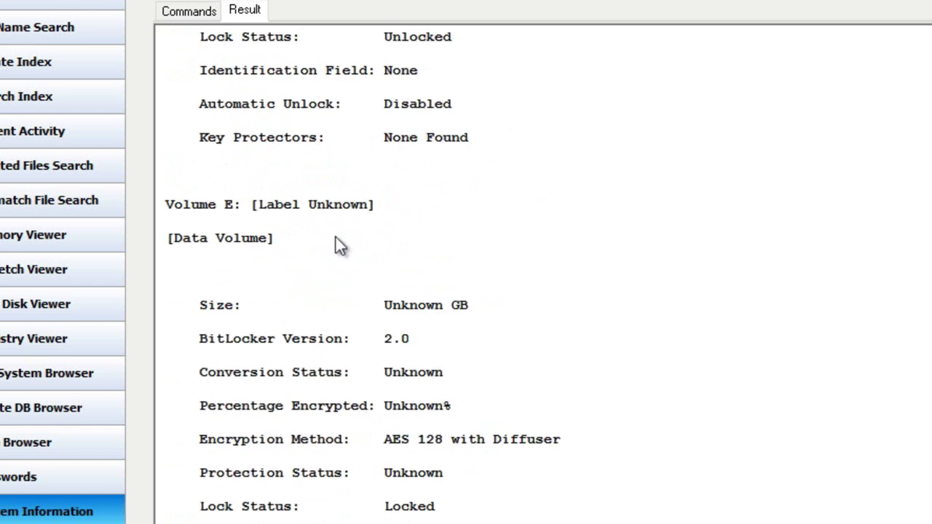
scroll(367, 251, "down", 3)
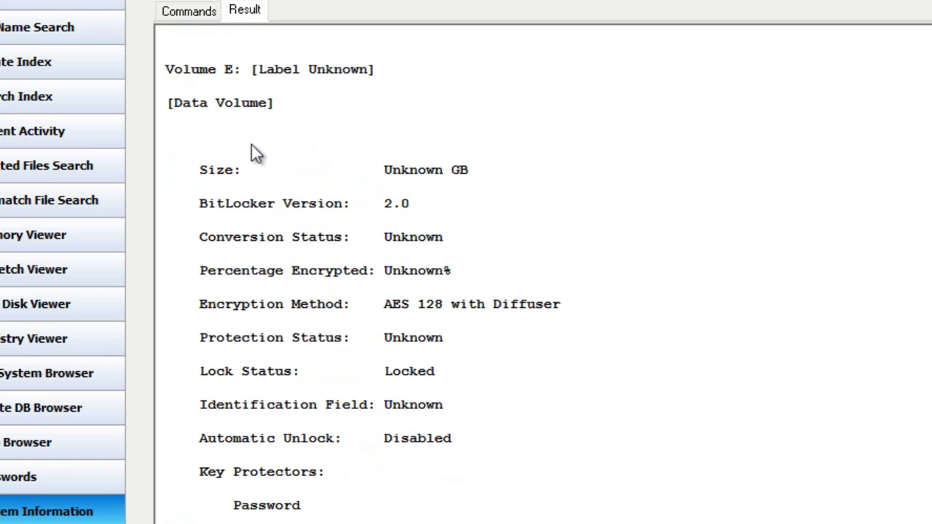
scroll(217, 88, "down", 3)
scroll(216, 89, "up", 3)
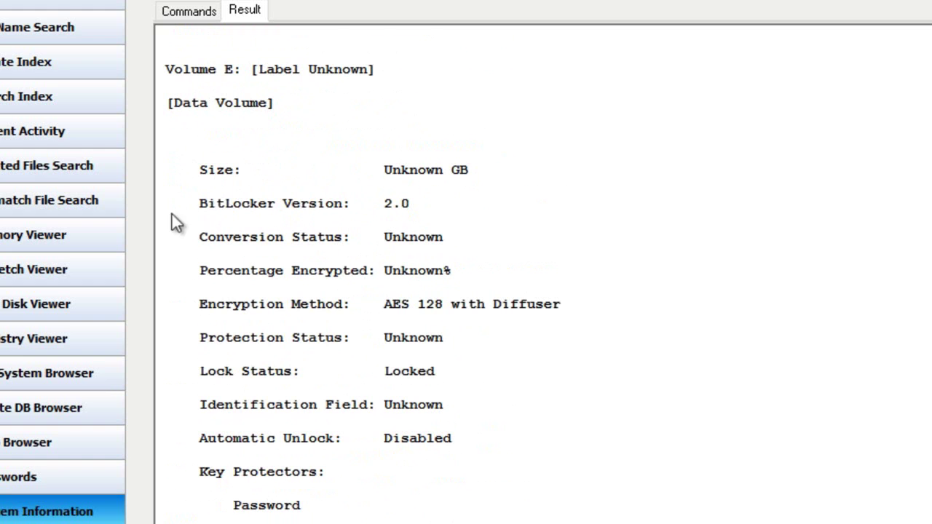
left_click_drag(206, 213, 415, 208)
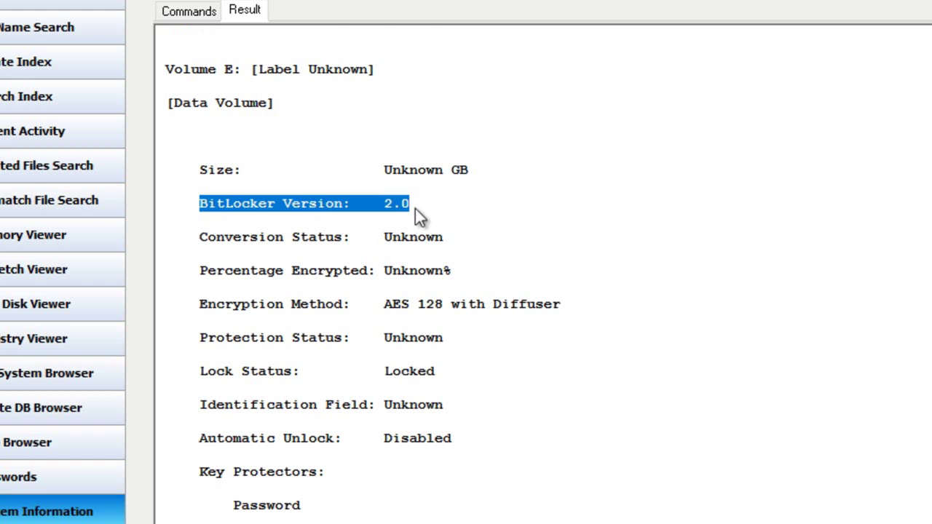
left_click(377, 206)
left_click_drag(385, 206, 411, 206)
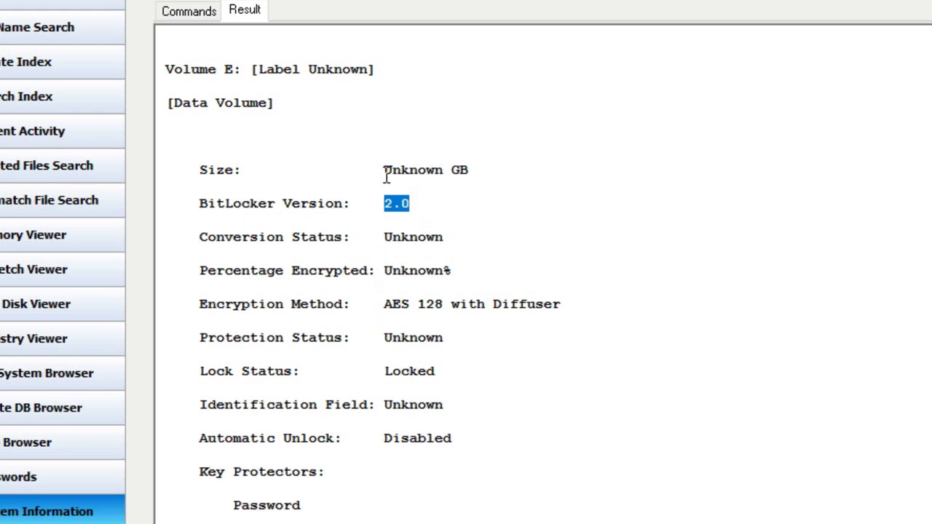
left_click_drag(386, 177, 473, 171)
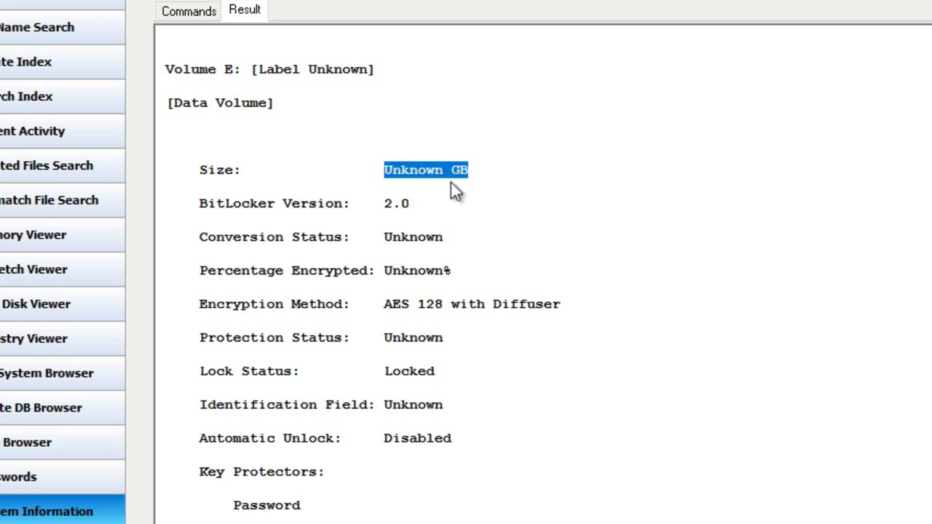
left_click_drag(438, 375, 381, 373)
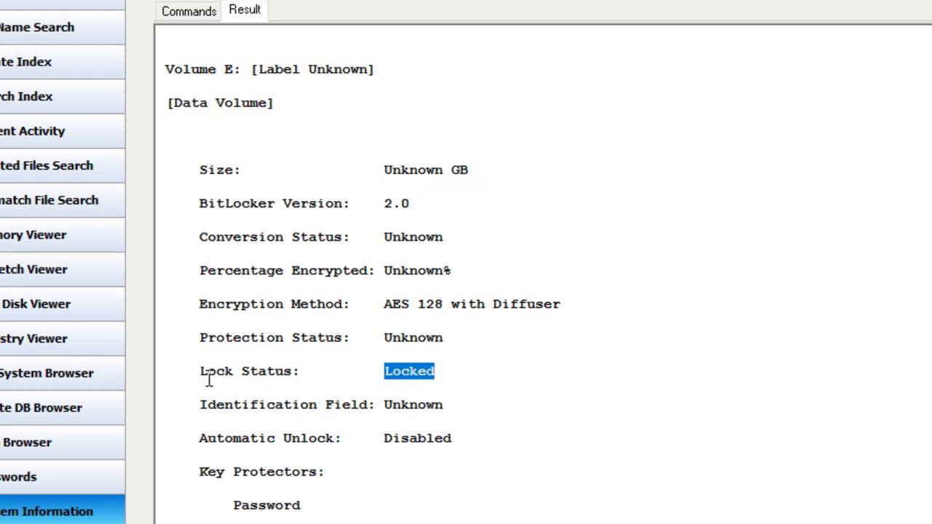
left_click_drag(202, 381, 225, 377)
left_click(366, 383)
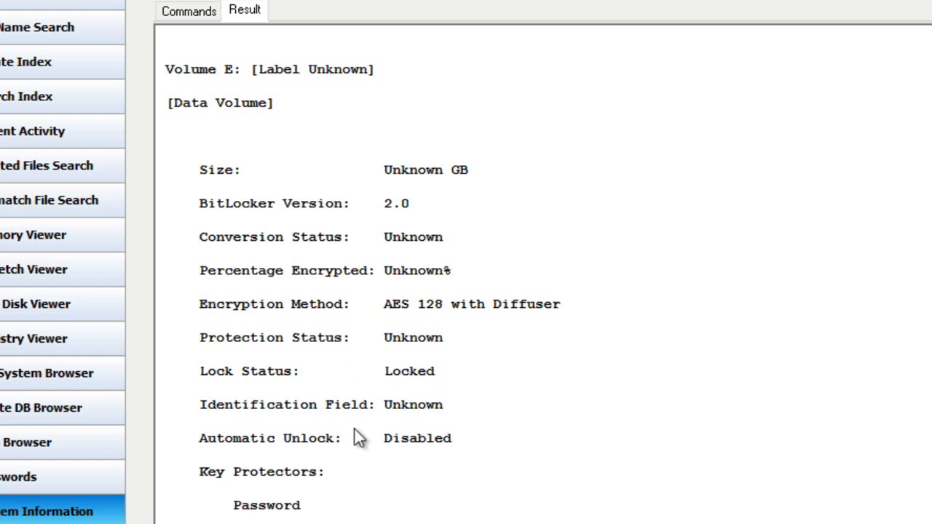
Check the BitLocker version entry of Volume G, the FreeAgent Drive, in the report
scroll(355, 471, "down", 4)
scroll(355, 472, "down", 2)
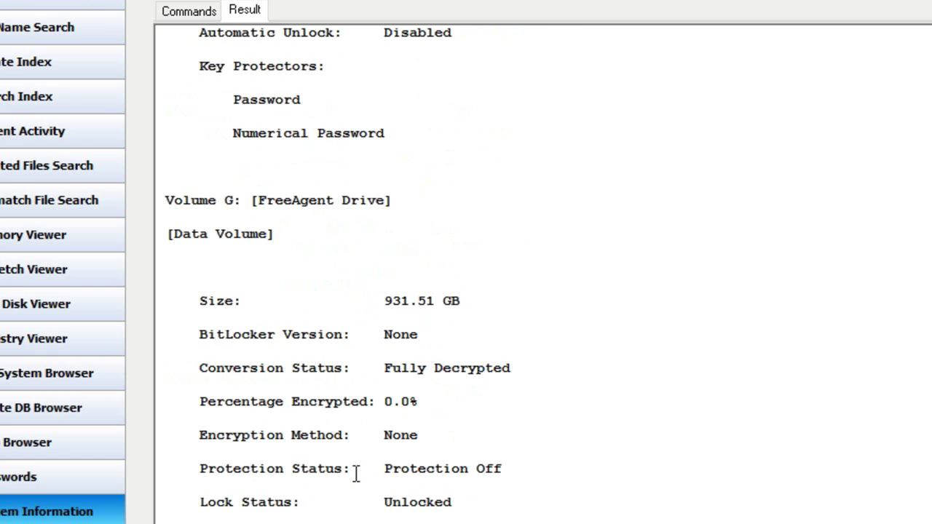
scroll(355, 471, "up", 6)
scroll(355, 471, "down", 6)
scroll(355, 471, "down", 2)
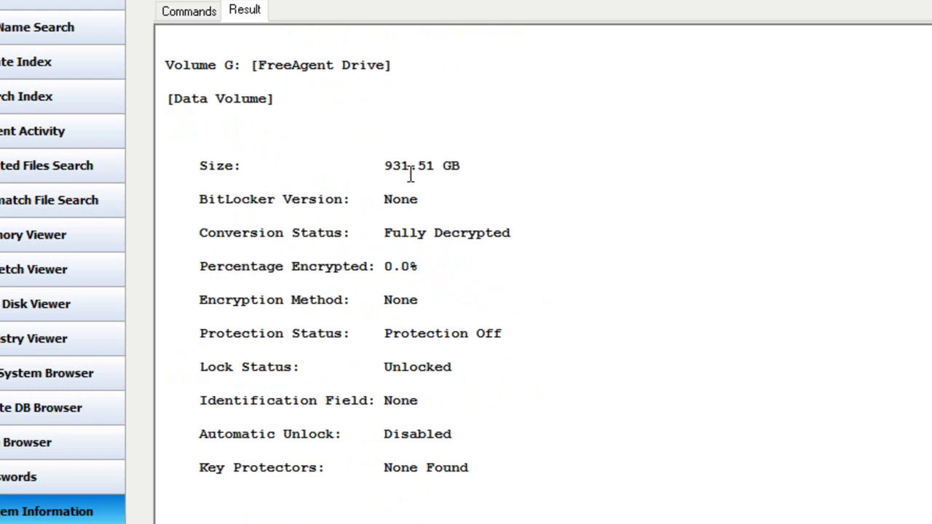
left_click_drag(201, 198, 438, 206)
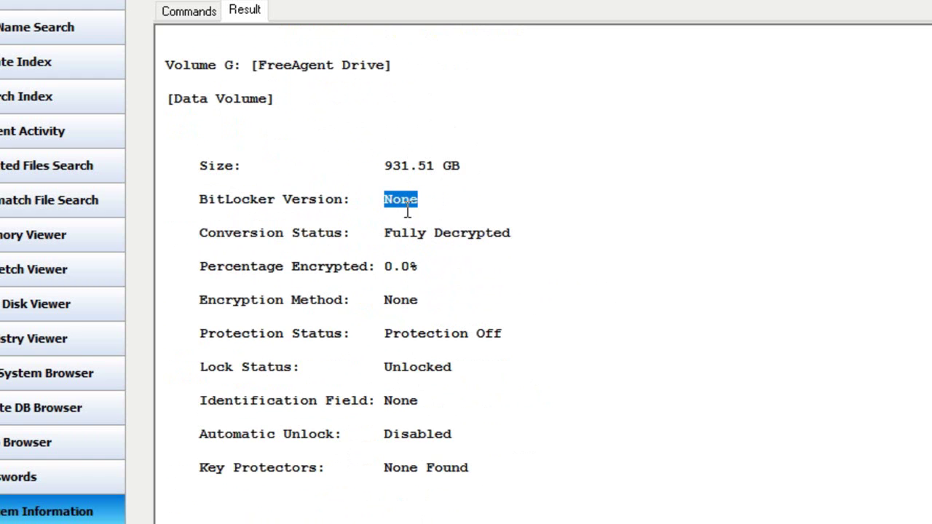
Check Volume G's percentage encrypted entry in the report
left_click(410, 259)
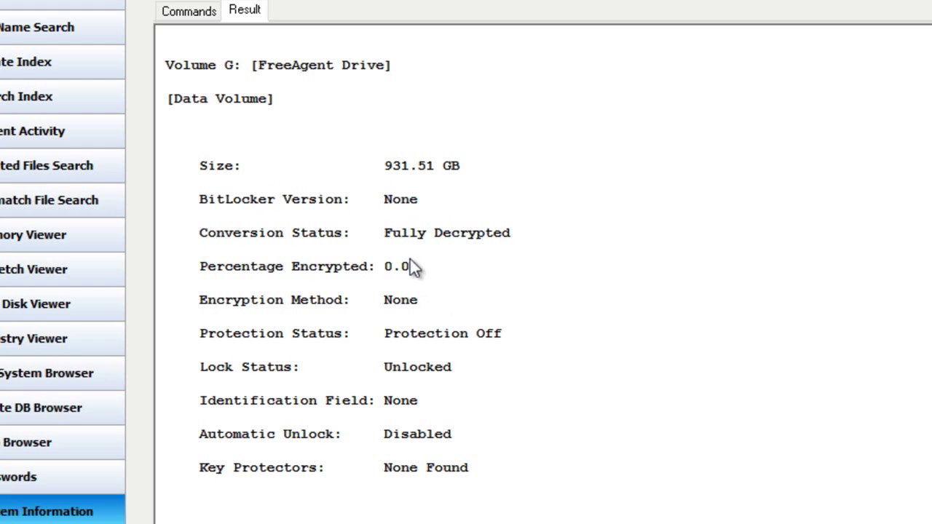
left_click_drag(419, 270, 371, 270)
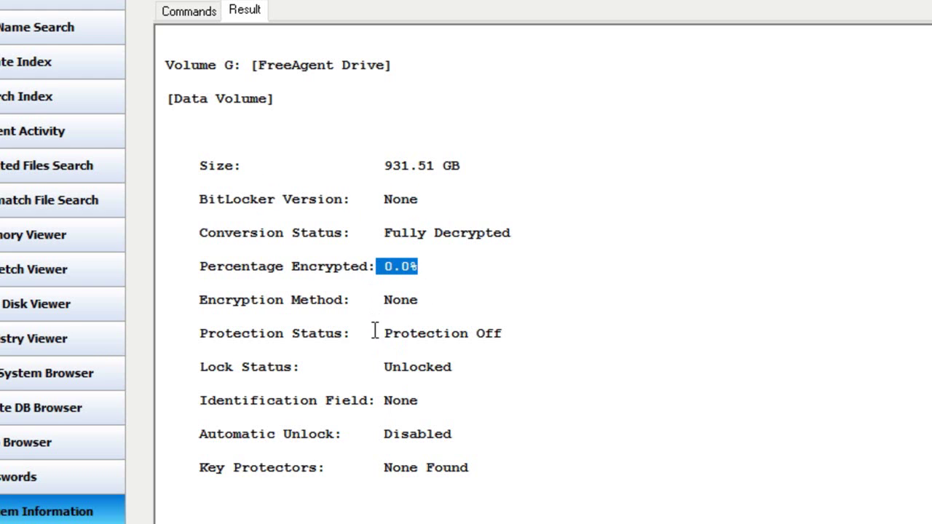
Examine Volume D's BitLocker version, encryption method and lock status in the report
scroll(301, 359, "down", 3)
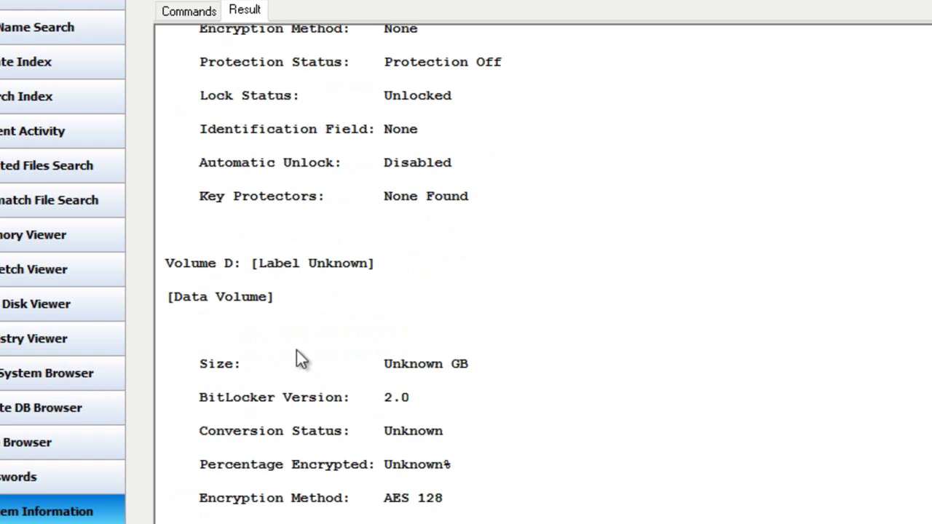
scroll(352, 160, "down", 2)
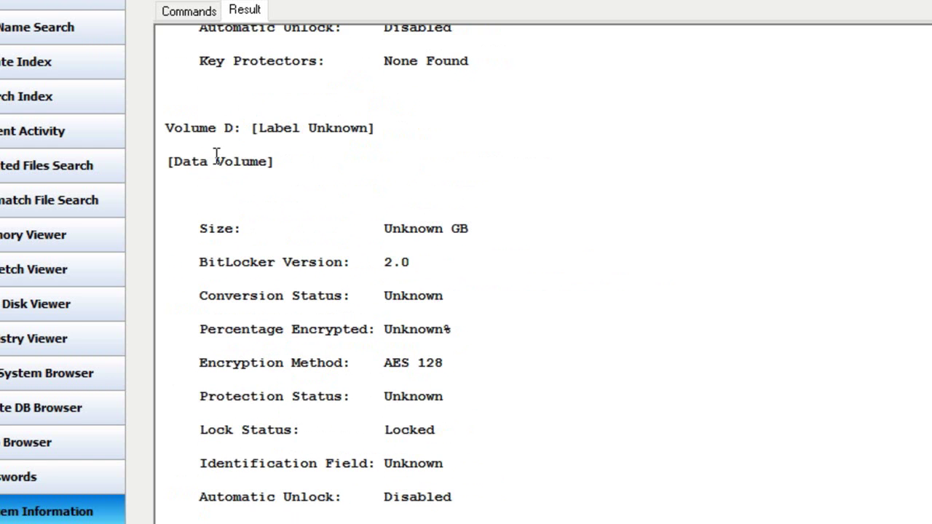
scroll(202, 193, "down", 2)
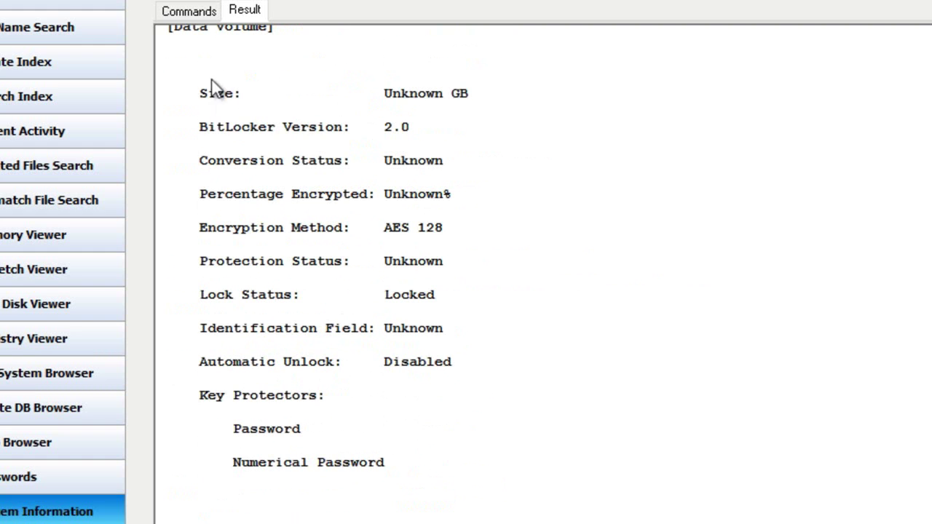
left_click_drag(381, 130, 424, 138)
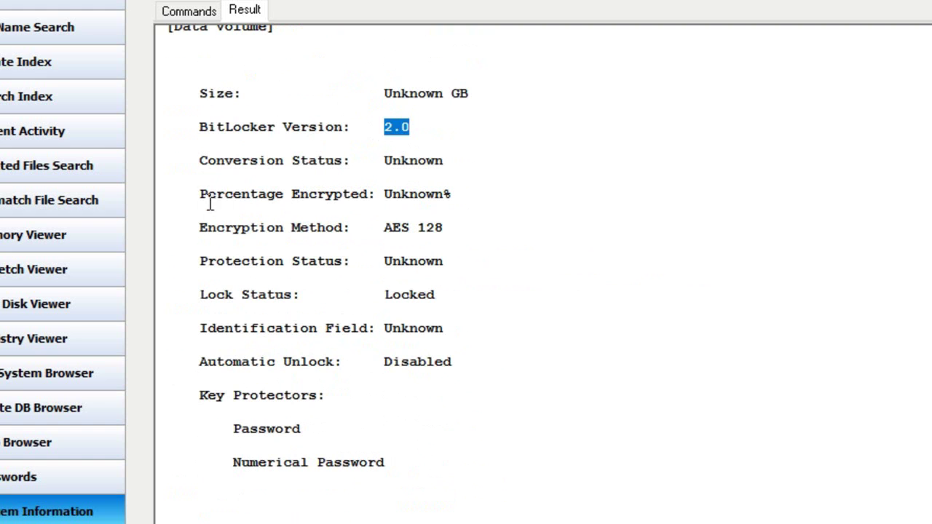
left_click_drag(375, 227, 444, 229)
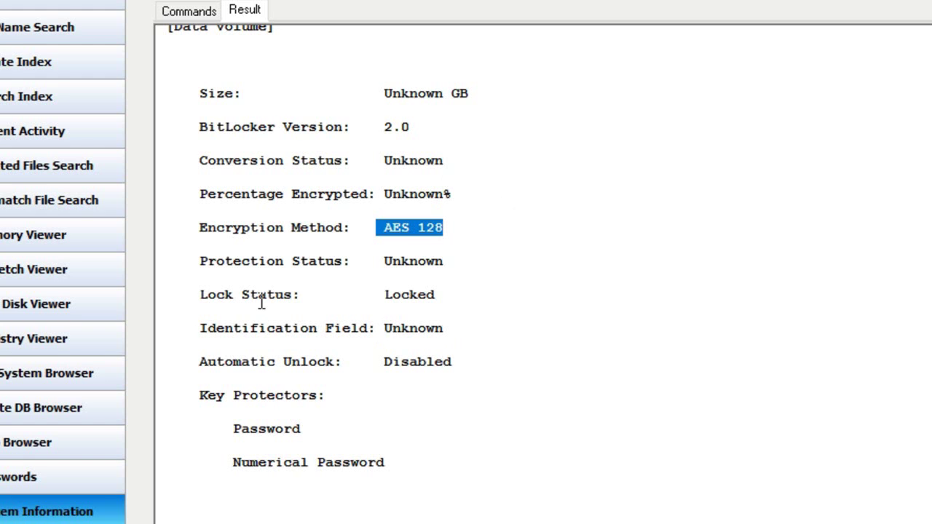
left_click_drag(384, 294, 435, 296)
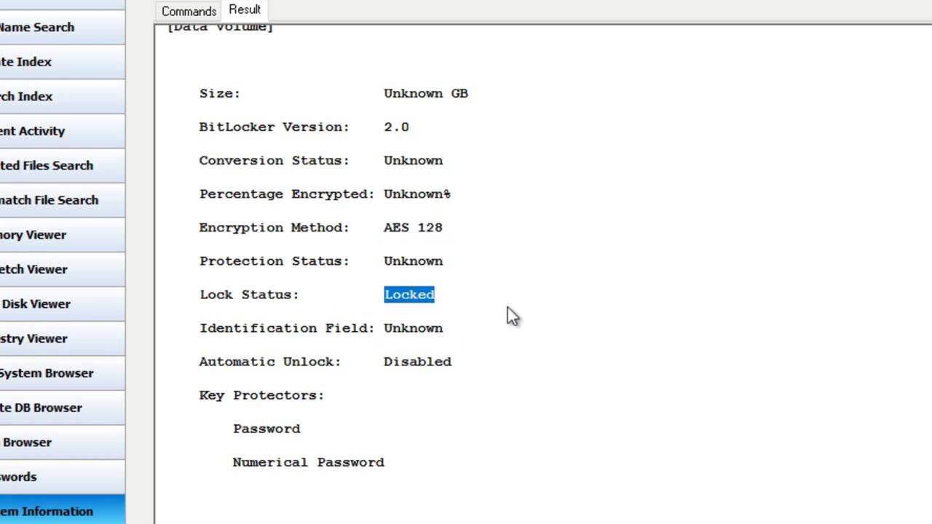
left_click(412, 295)
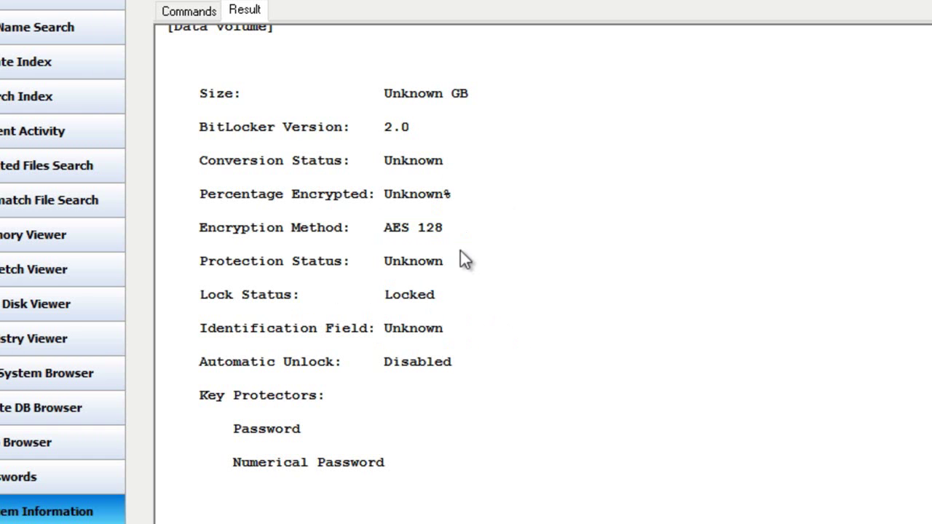
Look over the report entries of Volume G and Volume D once more
scroll(433, 280, "down", 5)
scroll(433, 276, "up", 10)
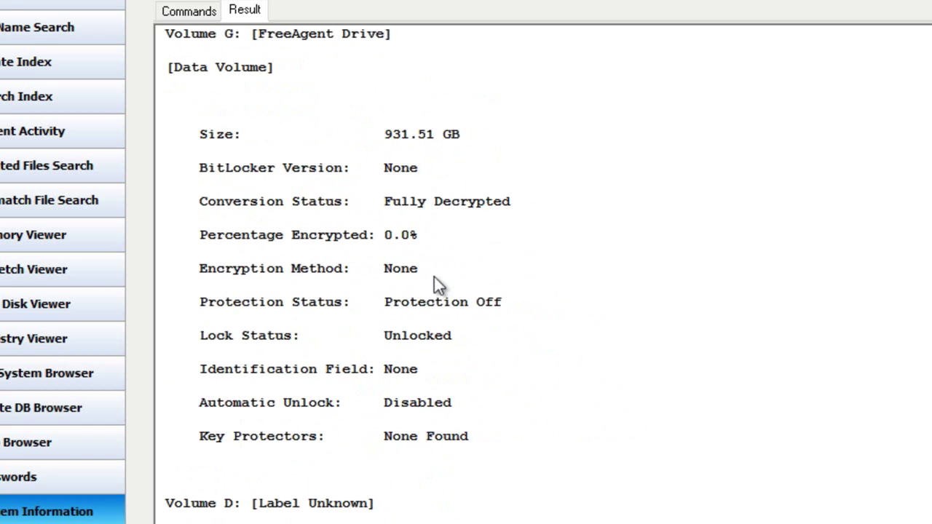
scroll(437, 277, "down", 3)
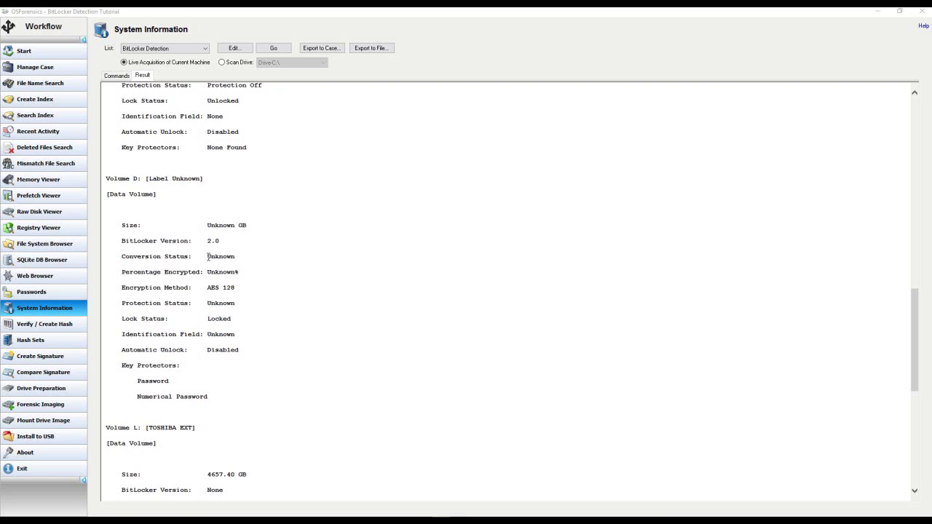
left_click_drag(146, 273, 209, 282)
left_click(210, 282)
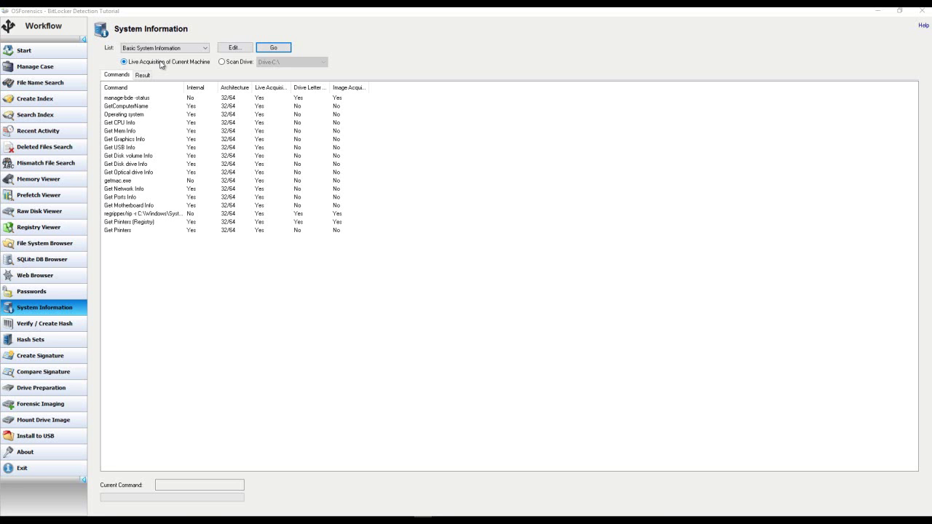
Run the BitLocker Detection command list again as a live acquisition of the current machine
left_click(186, 49)
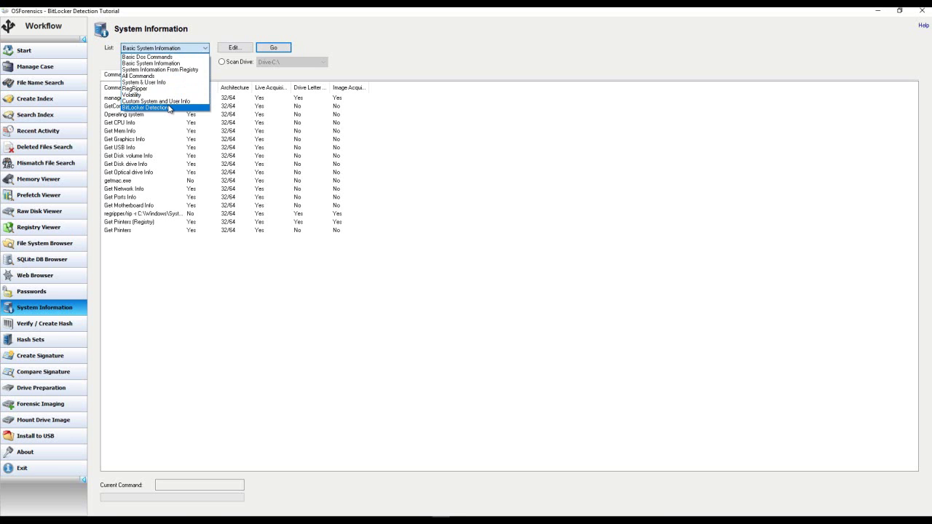
left_click(171, 108)
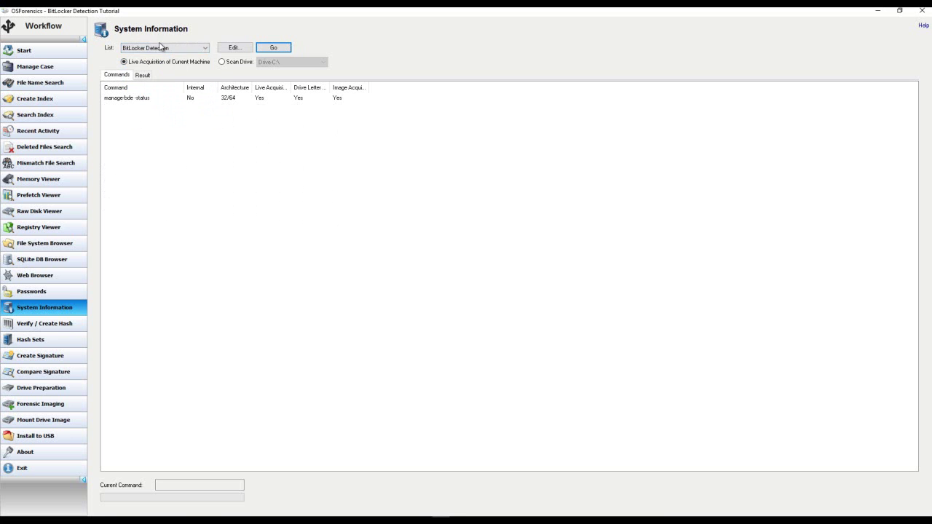
left_click(270, 48)
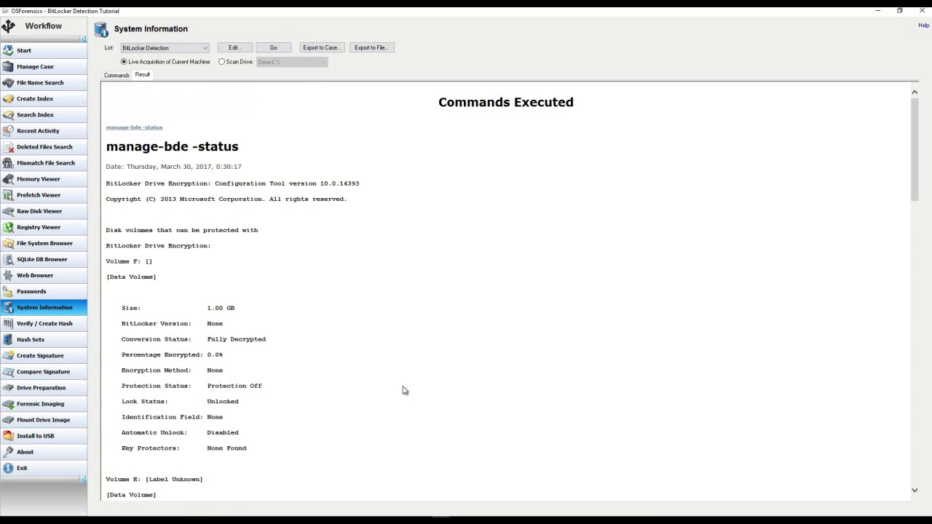
Find Volume D in the new manage-bde -status report and examine its BitLocker version
scroll(403, 388, "down", 4)
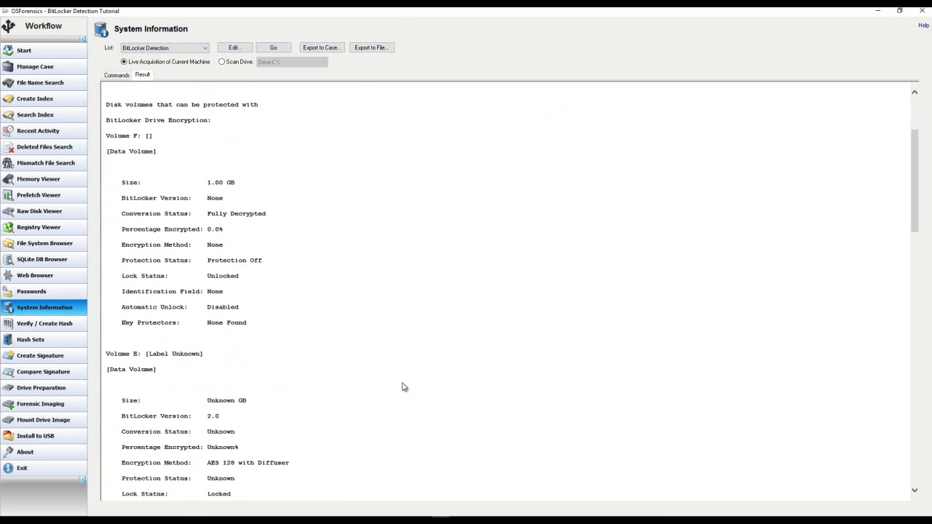
scroll(245, 290, "down", 5)
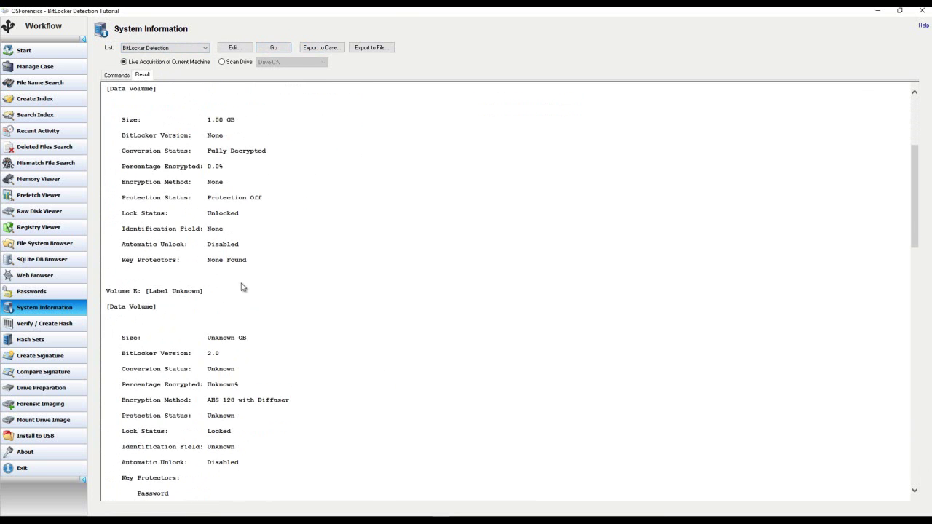
scroll(242, 288, "down", 4)
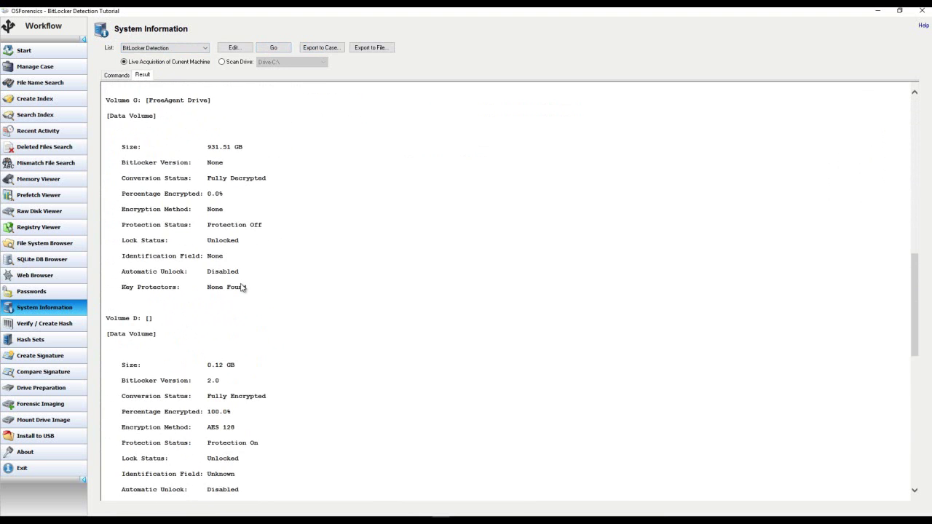
scroll(202, 277, "down", 1)
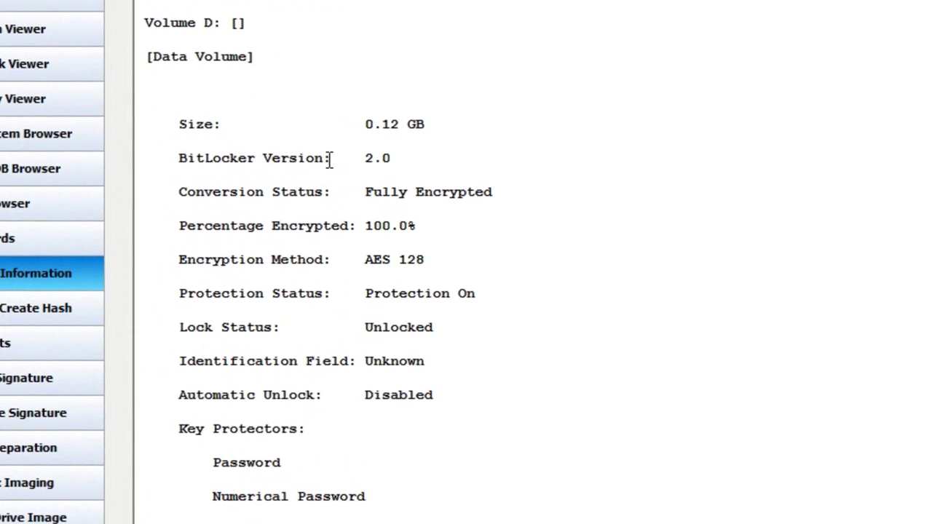
left_click_drag(208, 255, 224, 257)
left_click(402, 162)
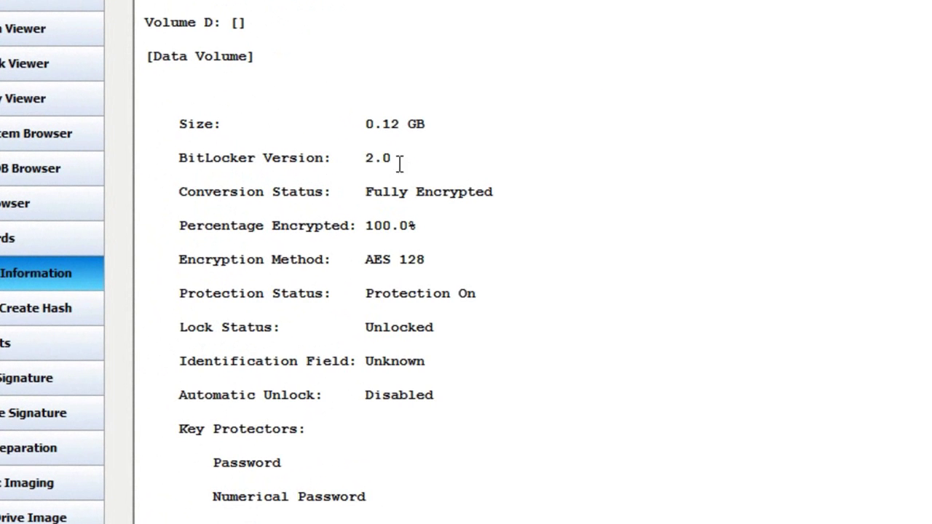
left_click_drag(366, 160, 392, 163)
left_click(373, 204)
left_click_drag(146, 22, 248, 23)
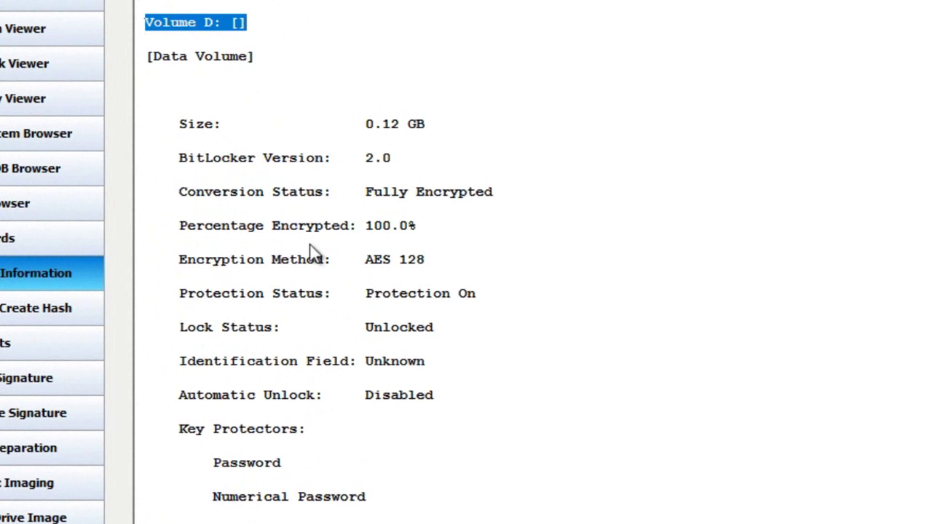
Examine Volume D's conversion status, protection status and lock status in the new report
left_click_drag(369, 192, 525, 209)
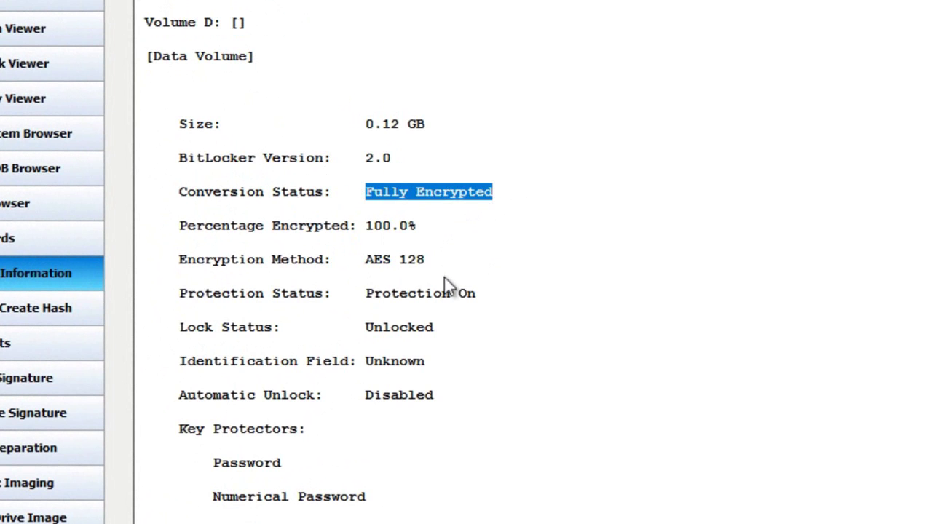
left_click_drag(366, 294, 498, 302)
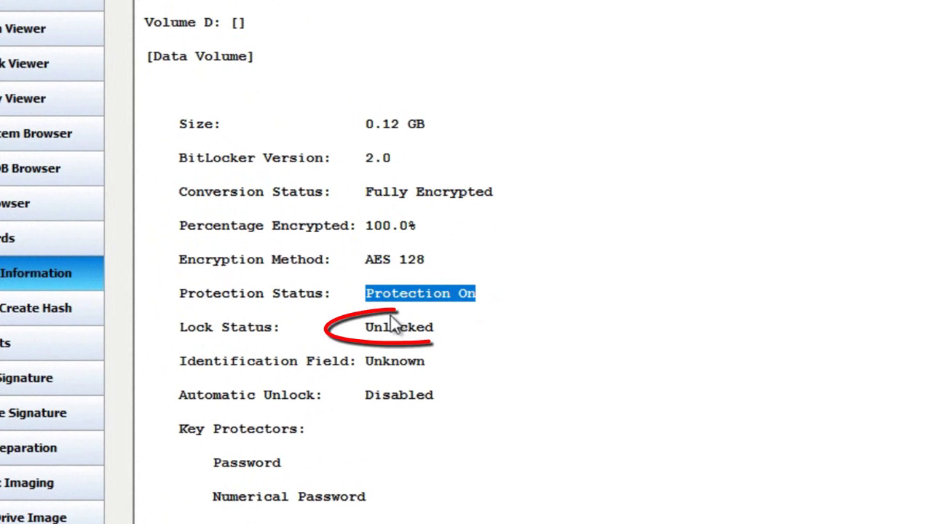
left_click_drag(366, 327, 445, 346)
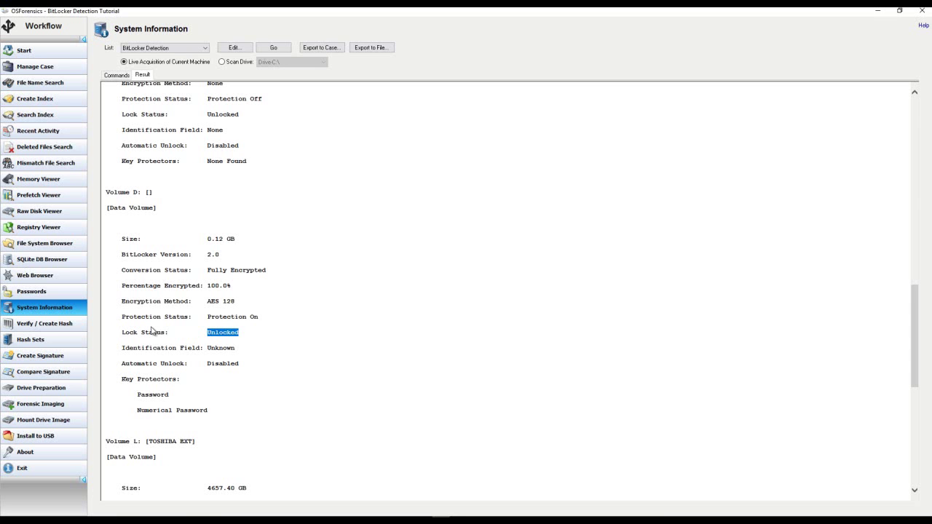
scroll(151, 331, "down", 2)
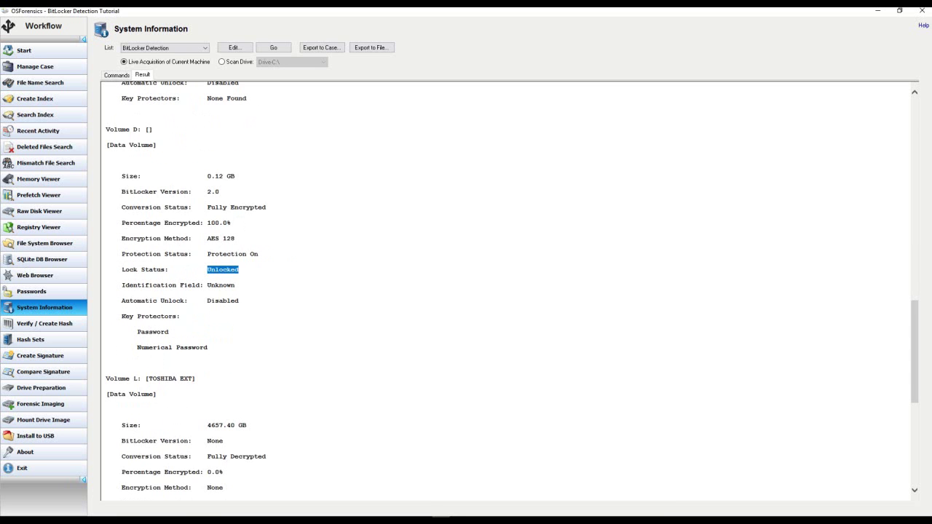